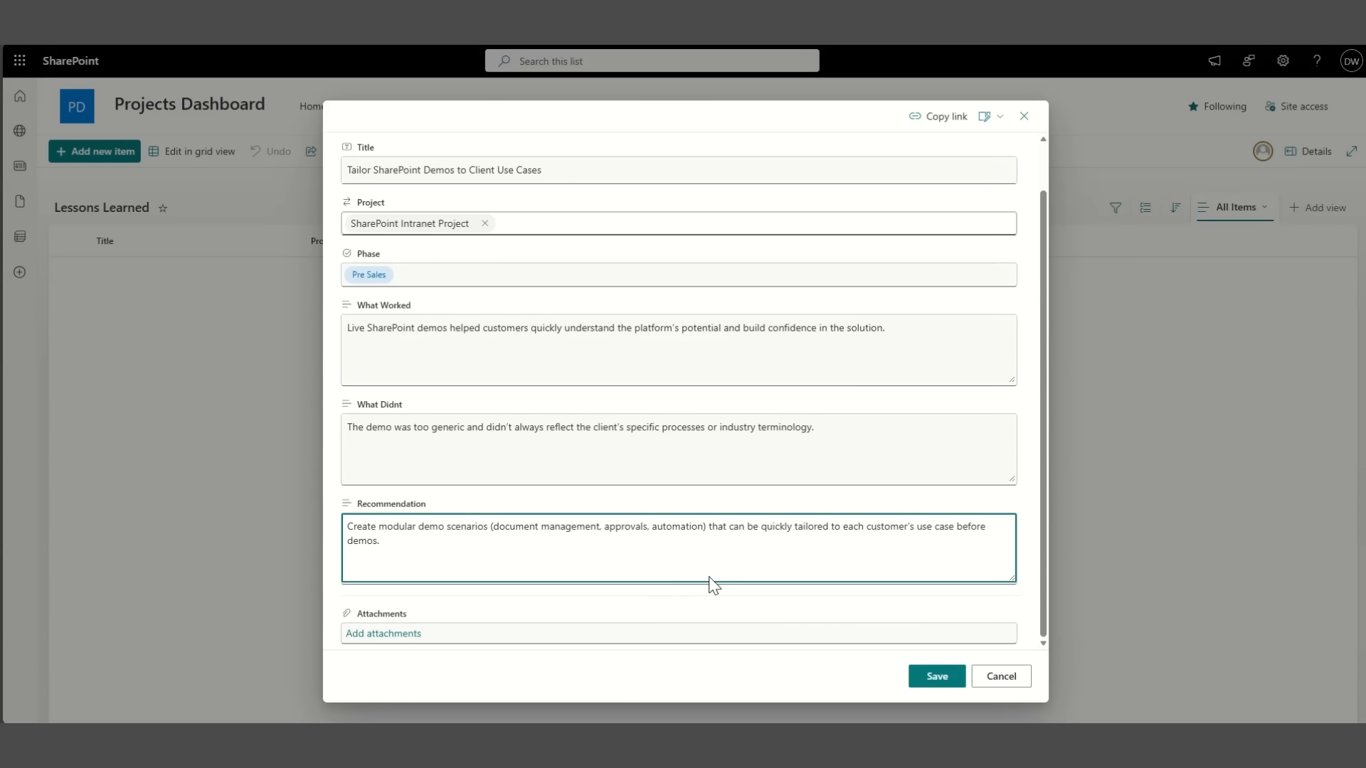
Save the new lesson "Tailor SharePoint Demos to Client Use Cases" to the Lessons Learned list
left_click(1020, 535)
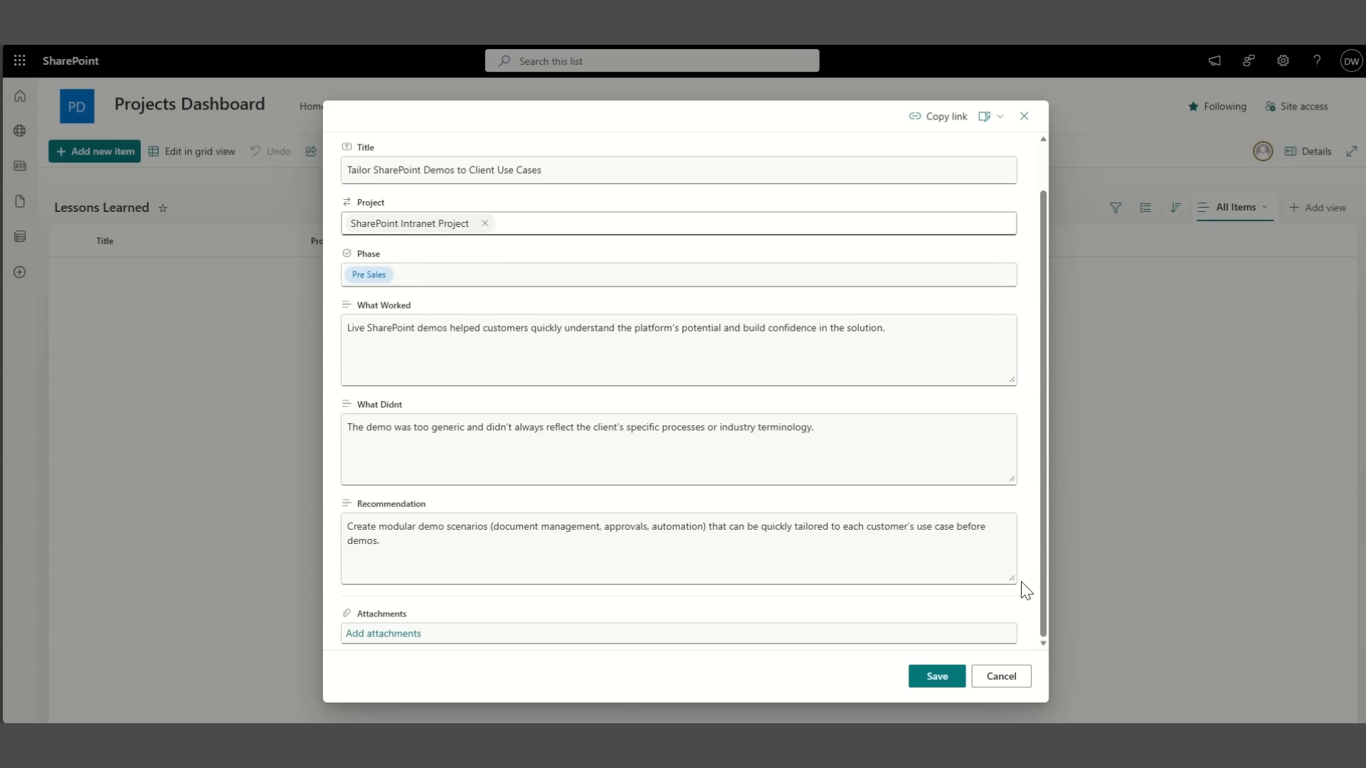
left_click(940, 681)
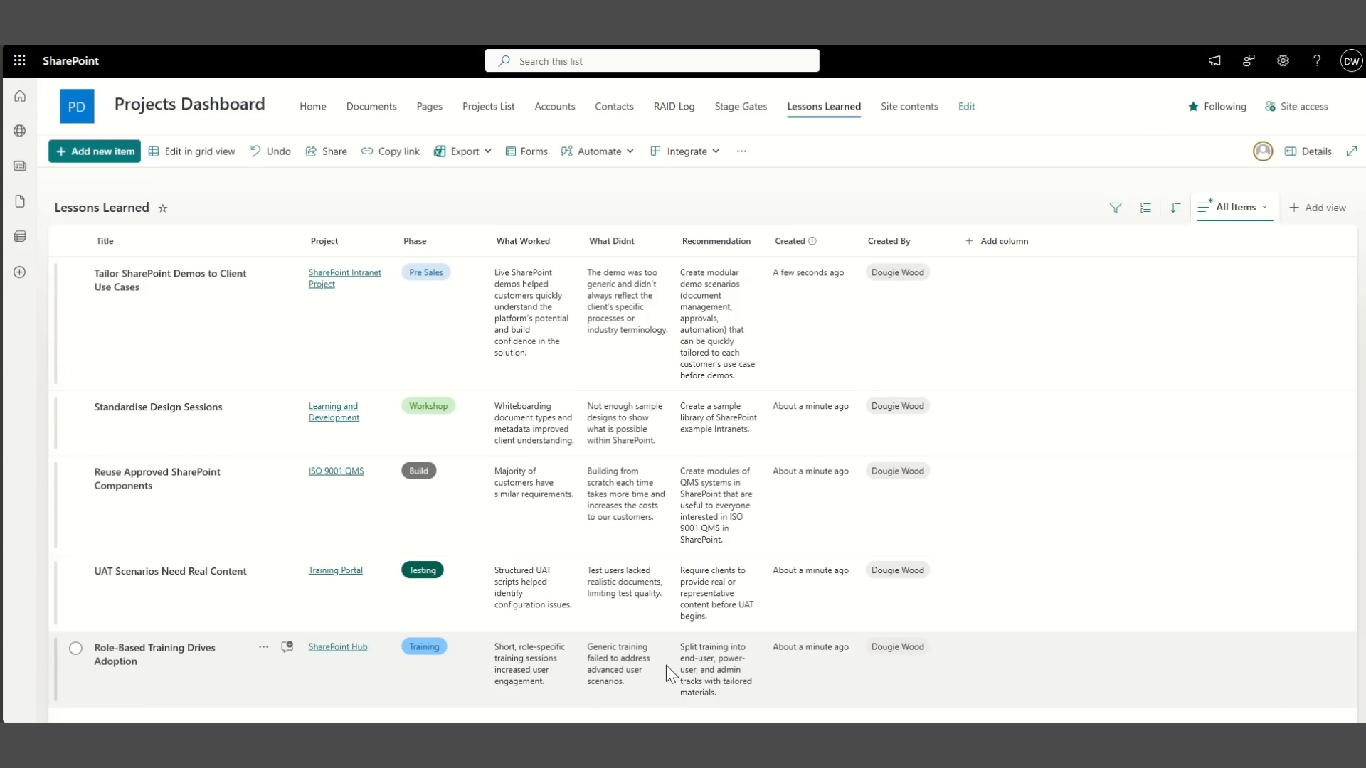
mouse_move(781, 683)
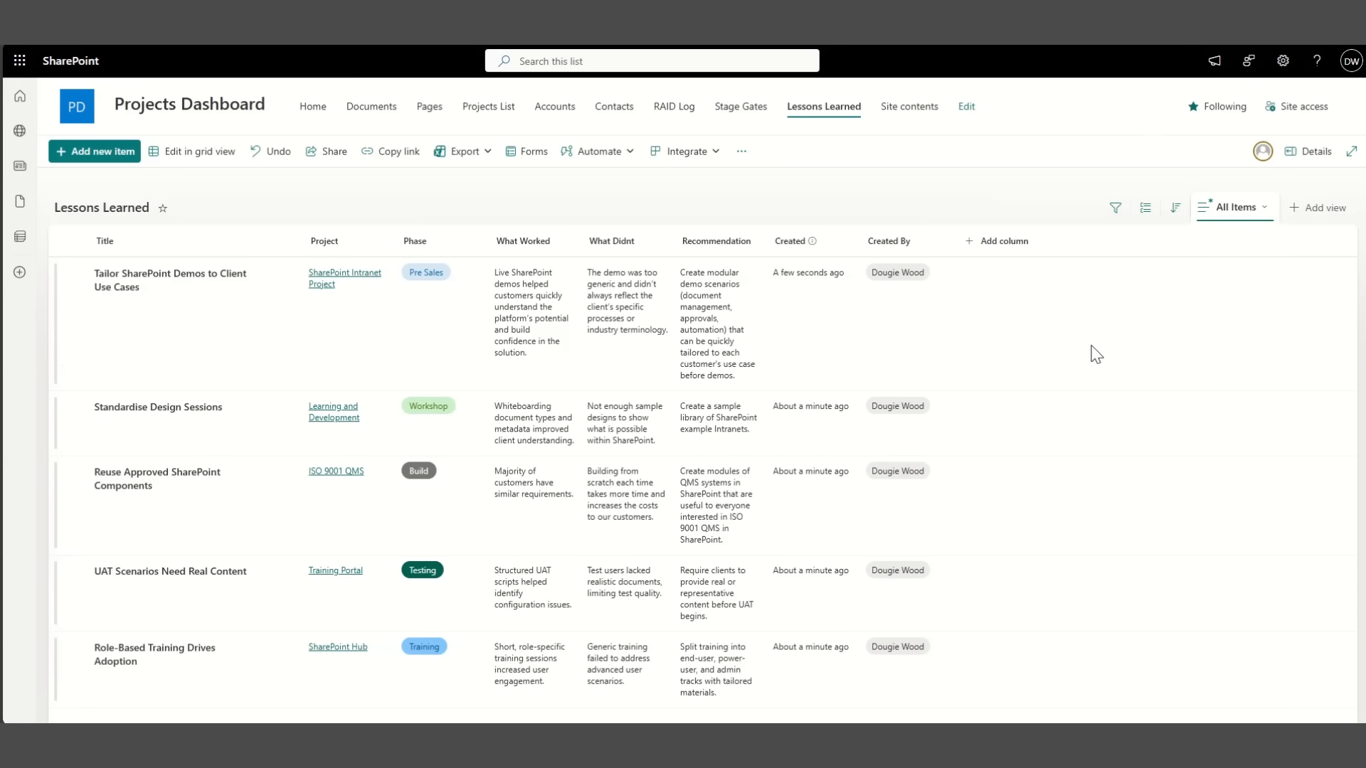
Start a new Choice column in the Lessons Learned list and name it Project Types
left_click(1007, 245)
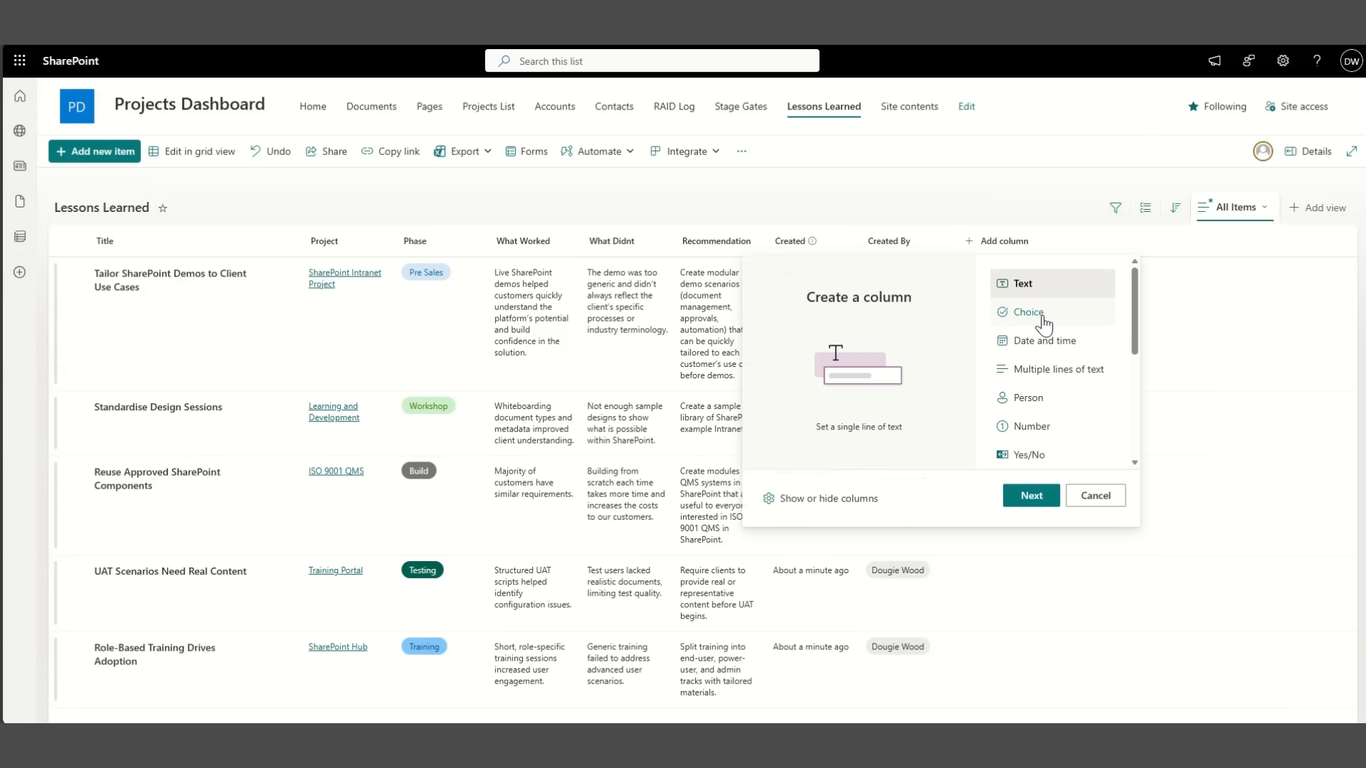
left_click(1040, 317)
left_click(1038, 496)
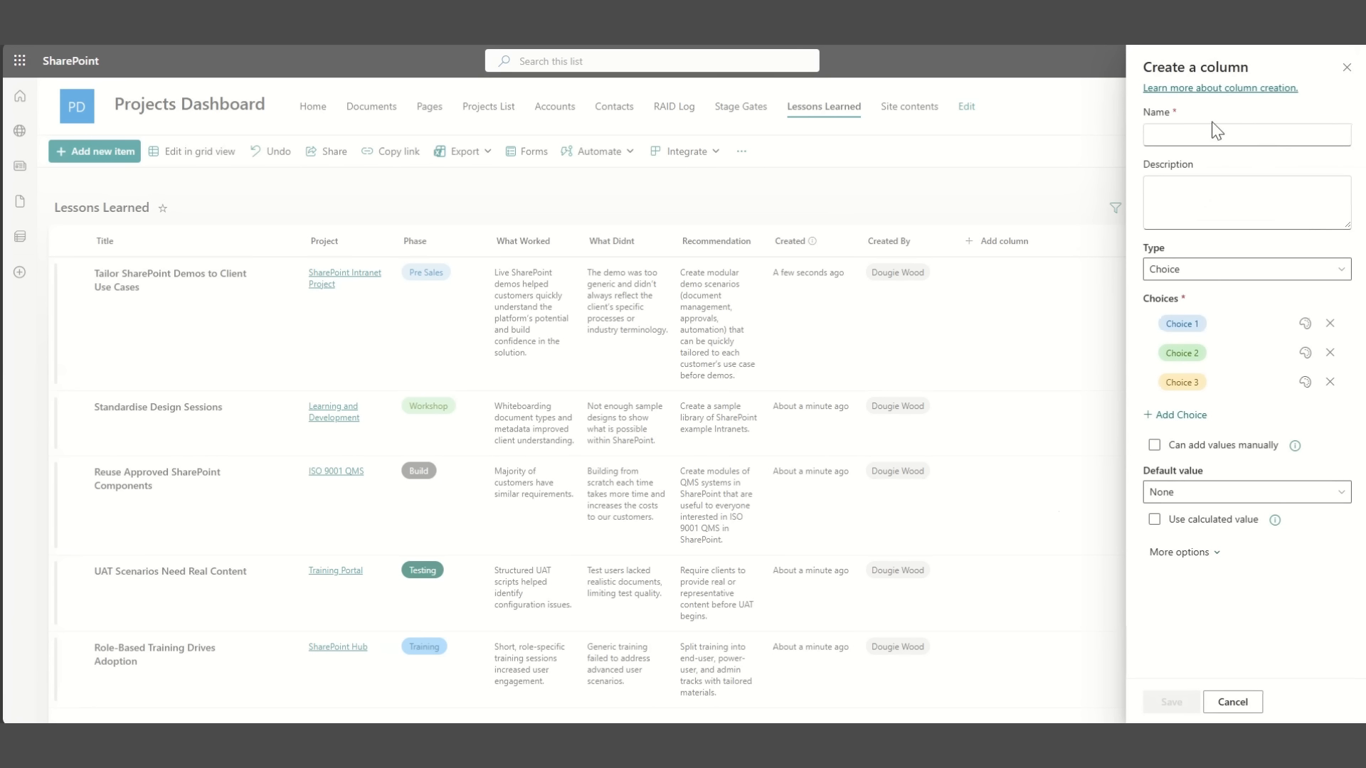
left_click(1203, 136)
type("Project Types")
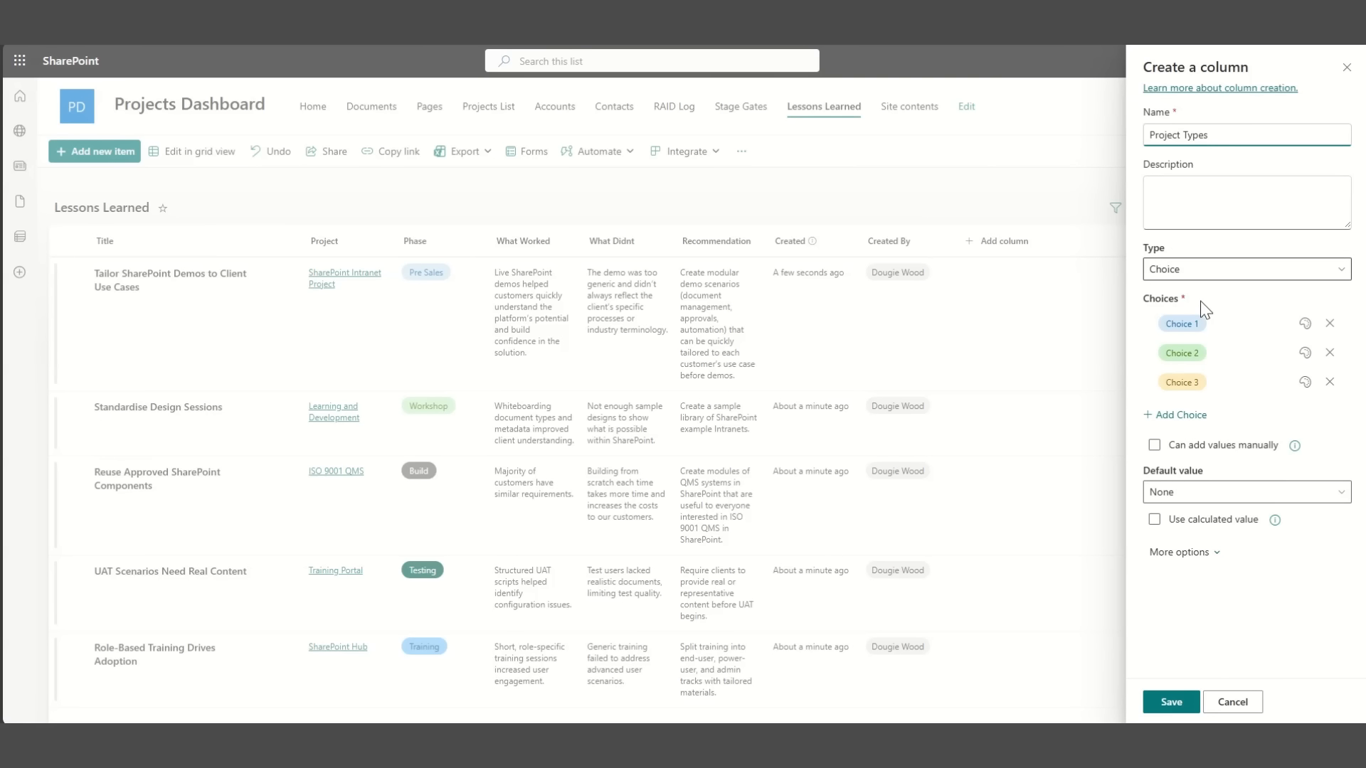
Define the column's choices as SharePoint Intranet, QMS and Training, and save the column
left_click(1216, 322)
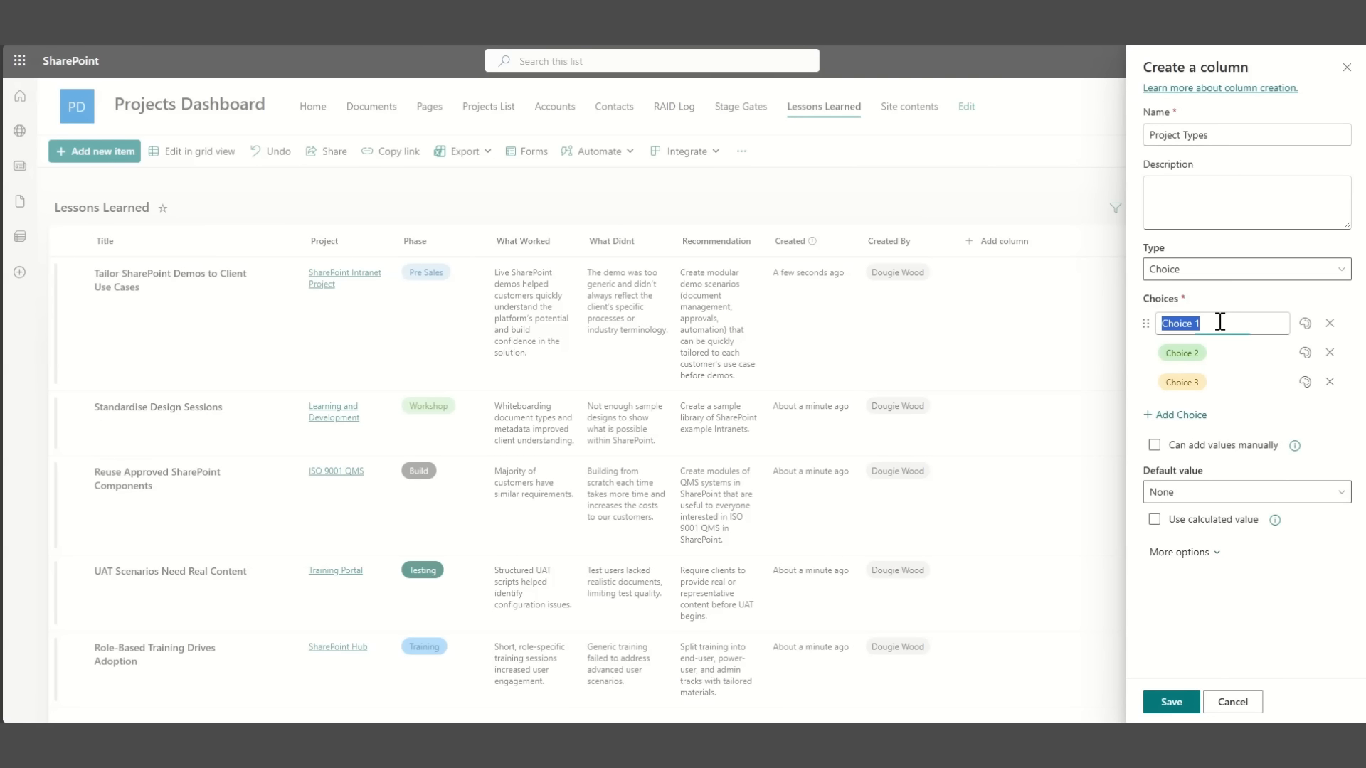
type("SharePoint intranet")
left_click(1223, 350)
type("QM")
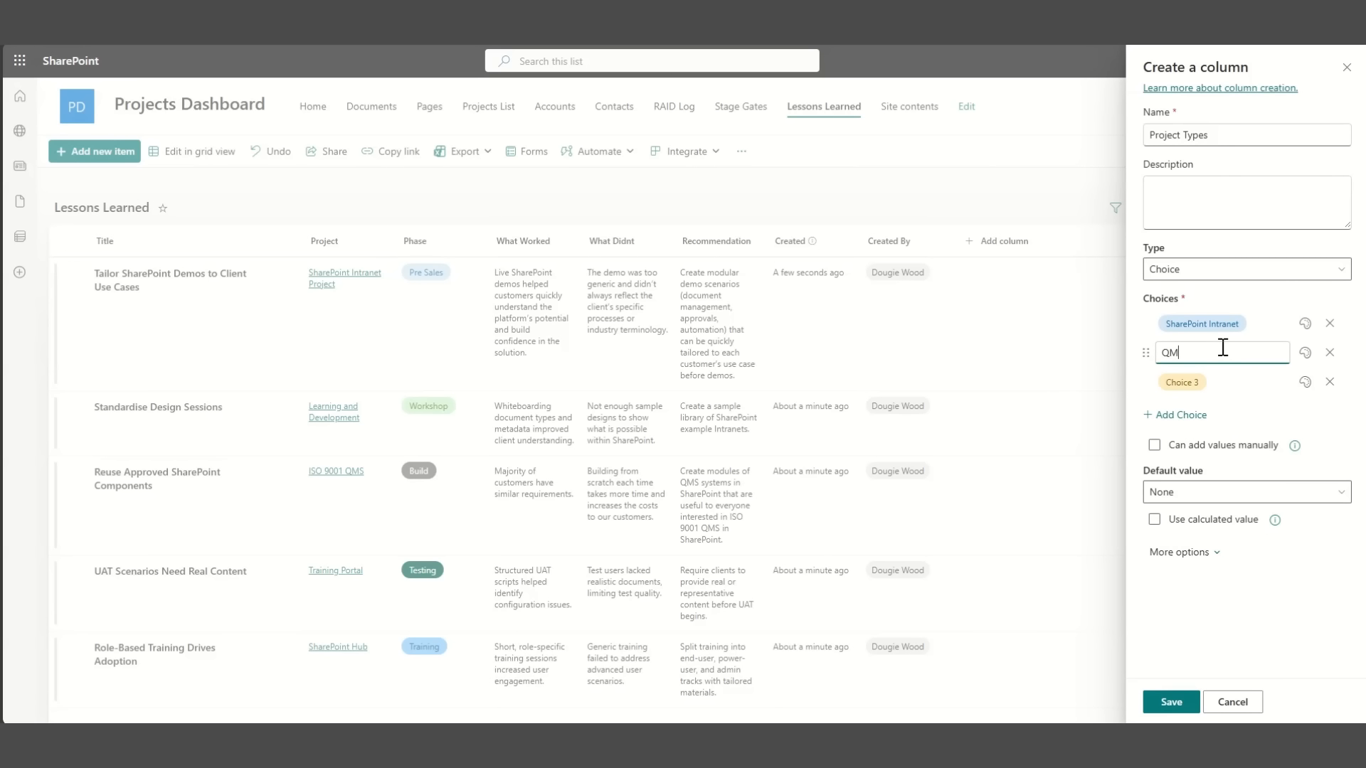
type("S")
left_click(1224, 381)
type("Training")
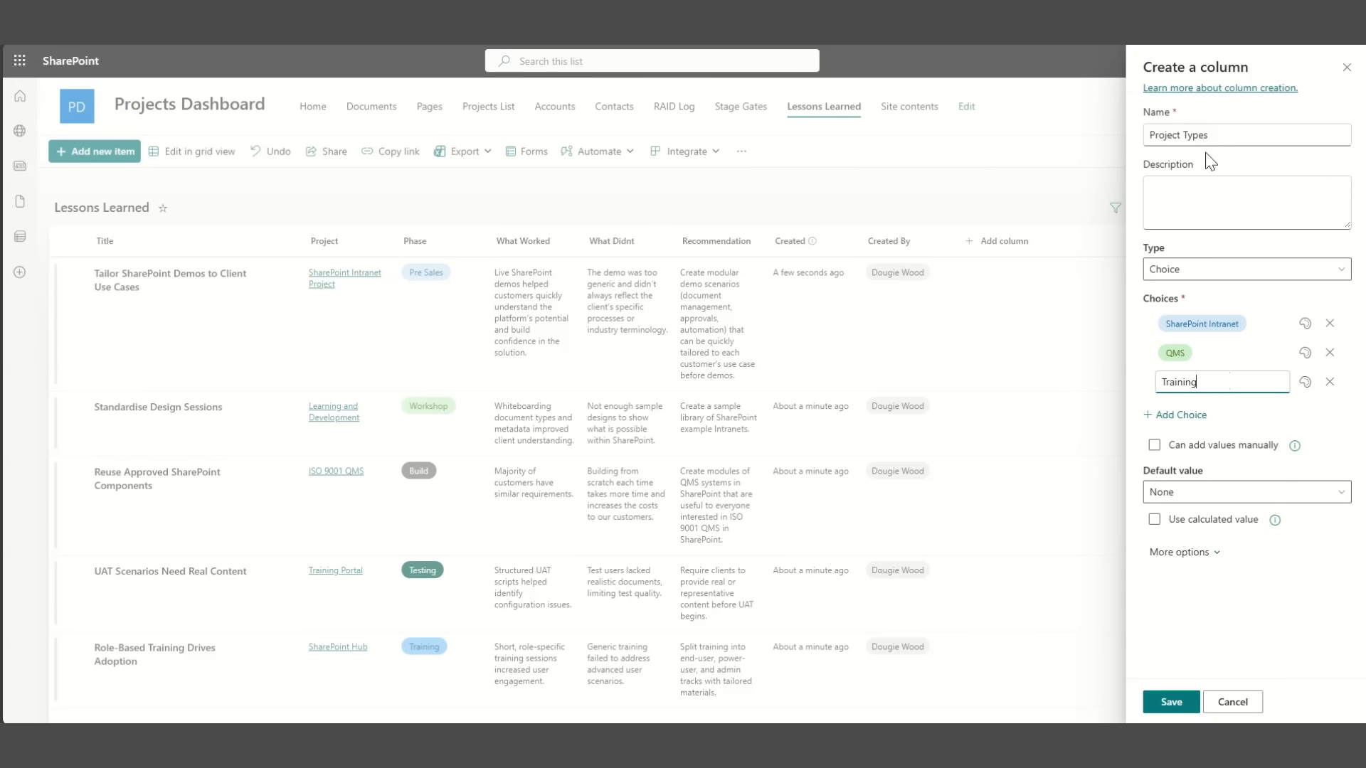
left_click(1139, 160)
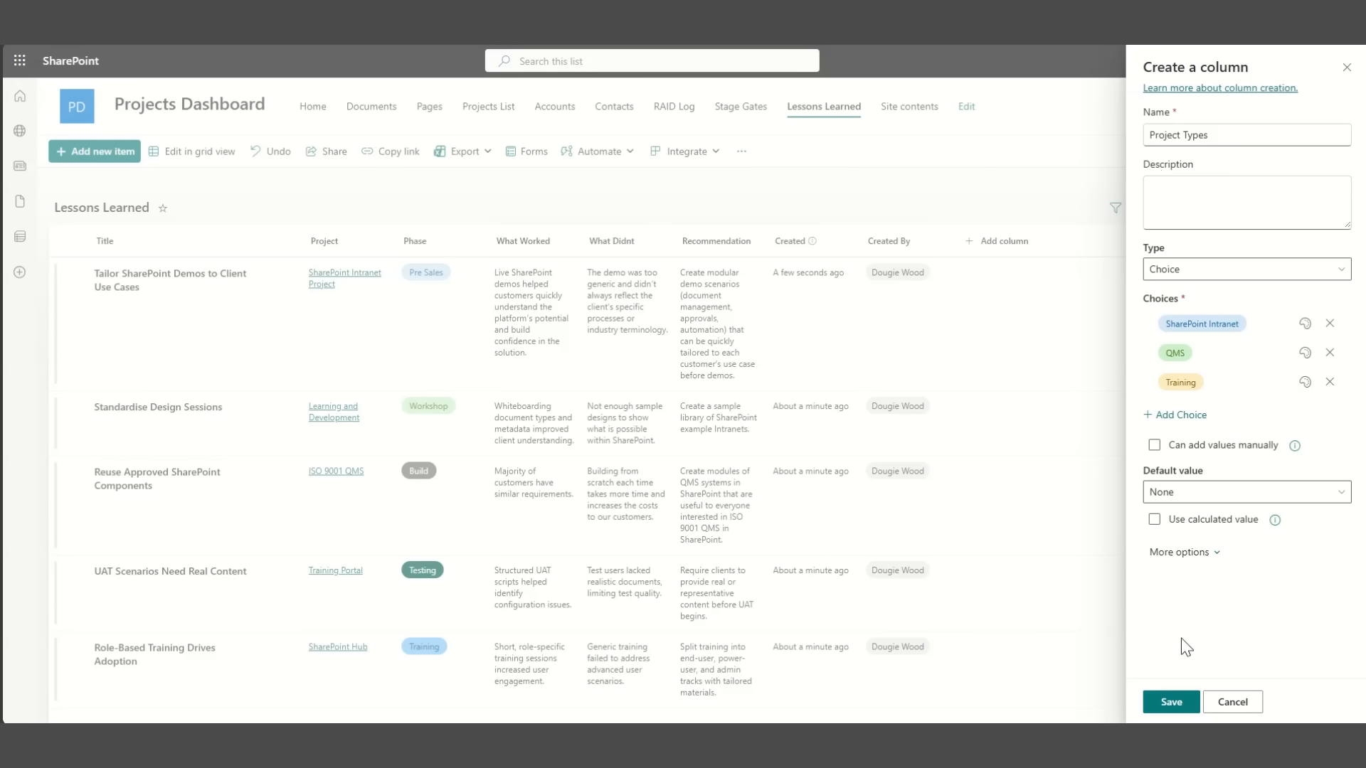
left_click(1173, 700)
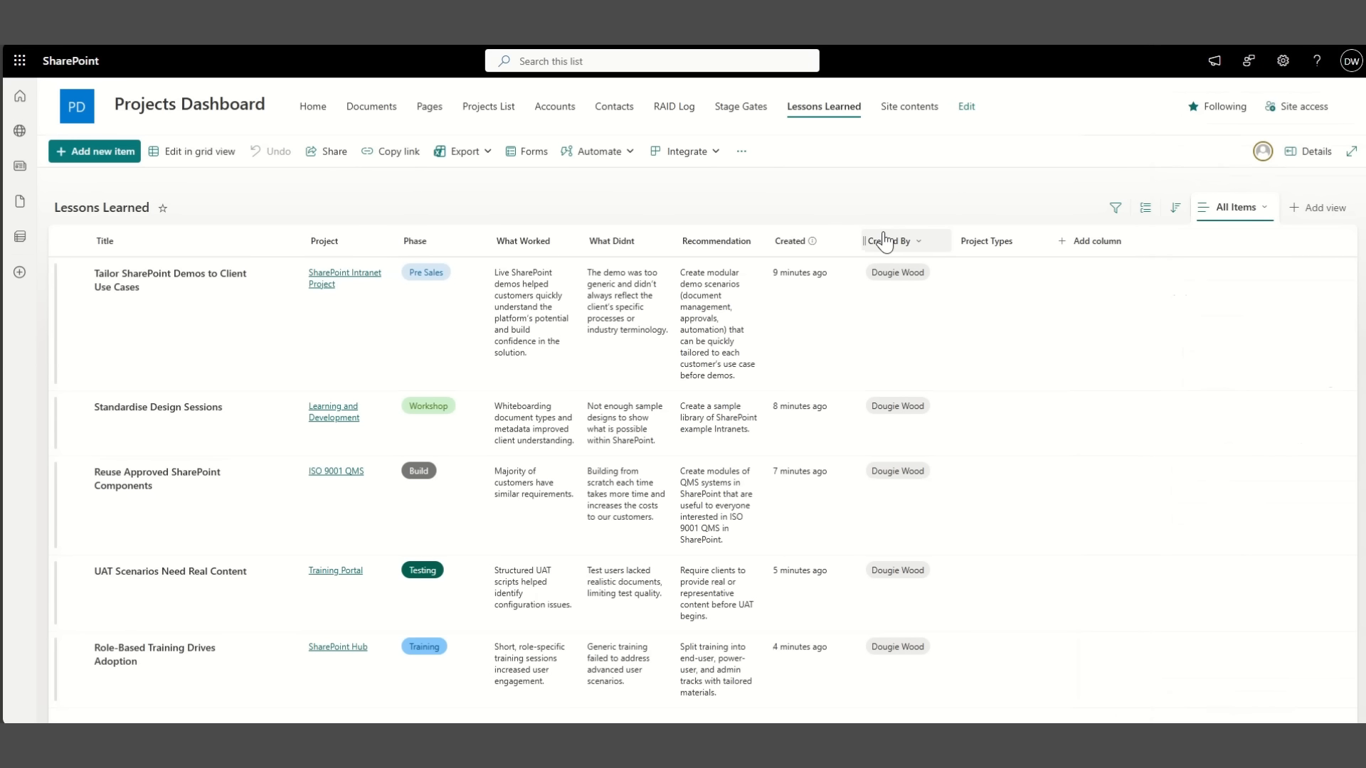
Edit the list in grid view and set Project Types to SharePoint Intranet for the Tailor SharePoint Demos and Standardise Design Sessions lessons
left_click(191, 151)
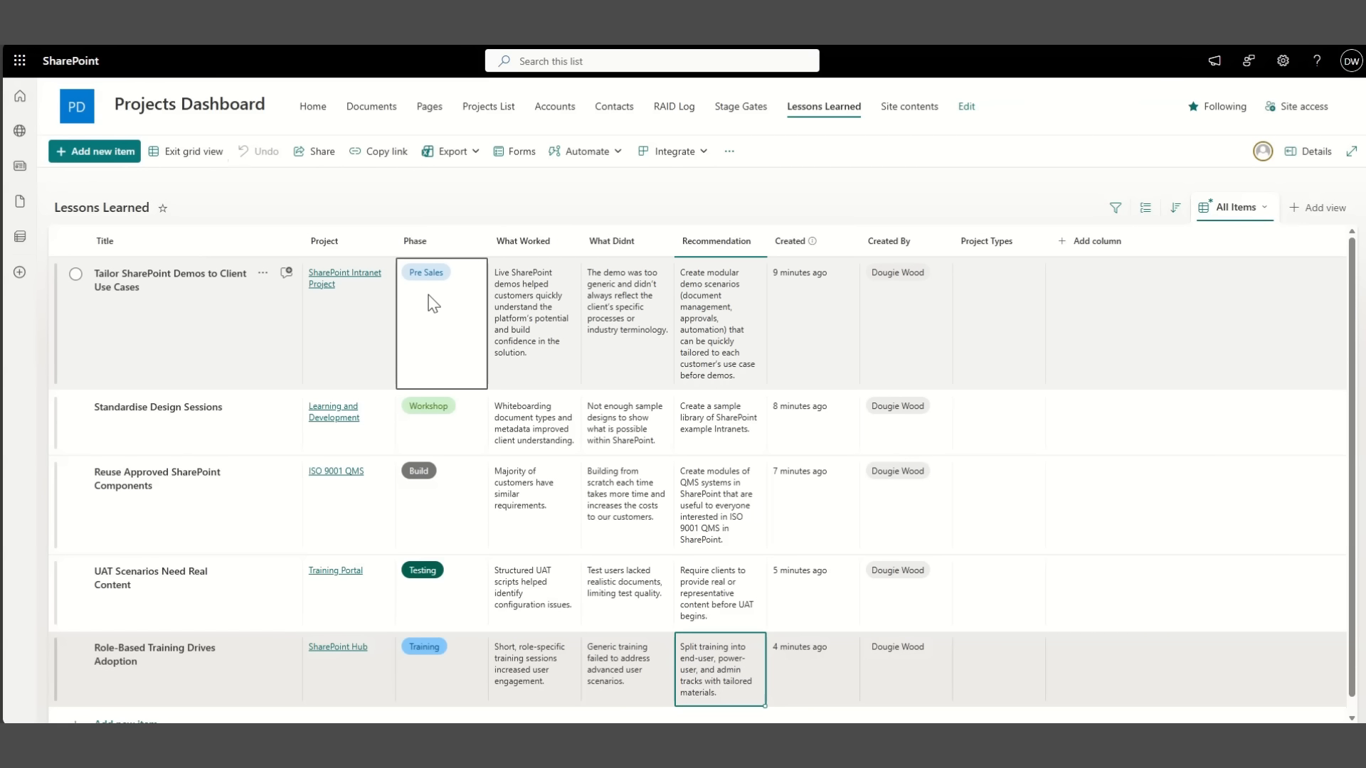
left_click(1010, 320)
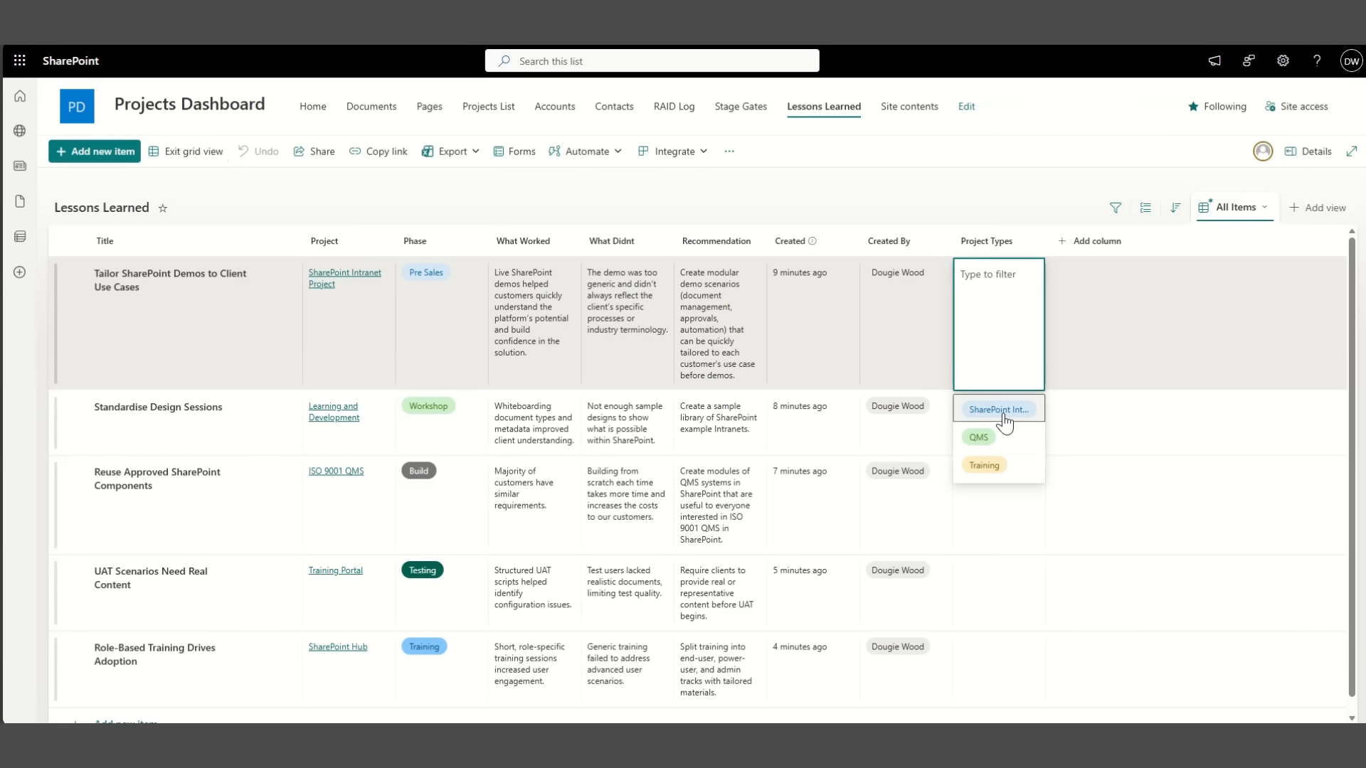
left_click(1004, 422)
left_click(1000, 435)
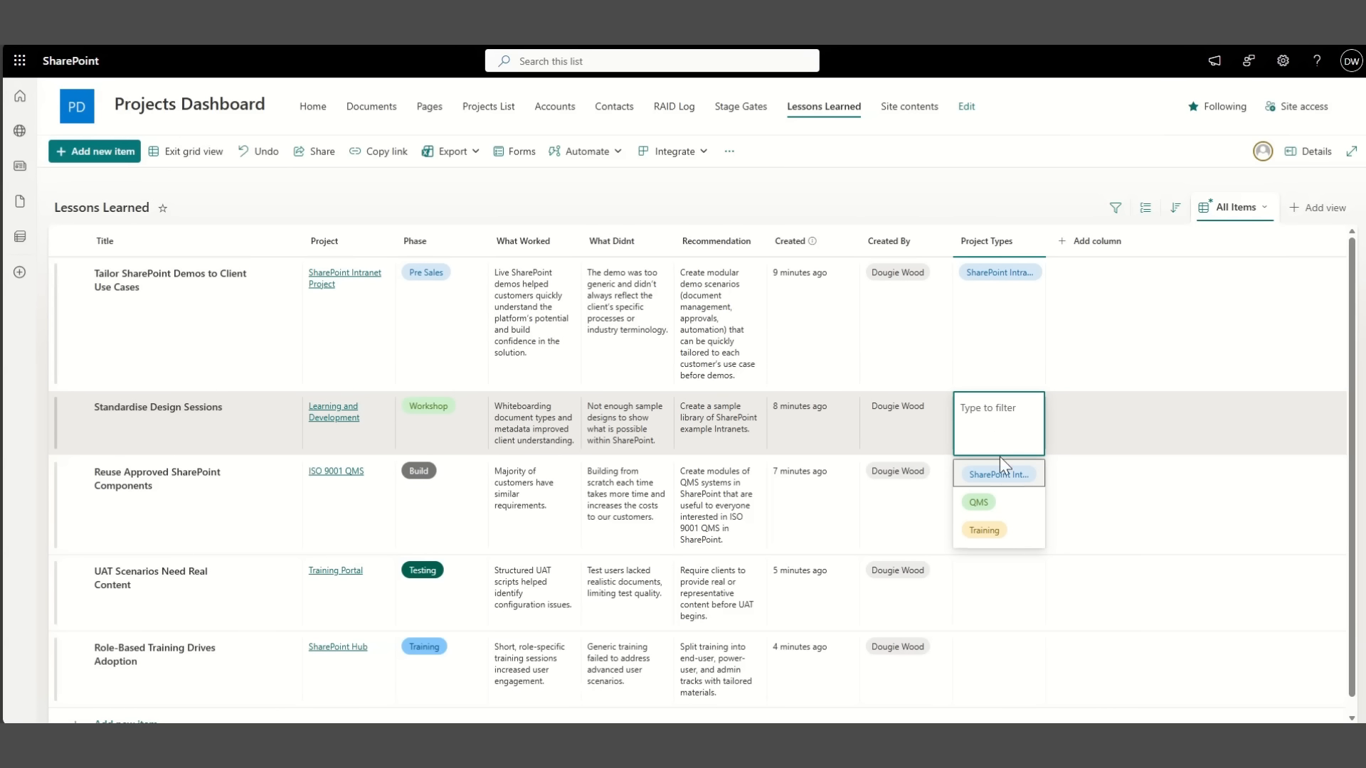
left_click(1007, 474)
Set Project Types to QMS for Reuse Approved SharePoint Components and to Training for UAT Scenarios Need Real Content
left_click(996, 502)
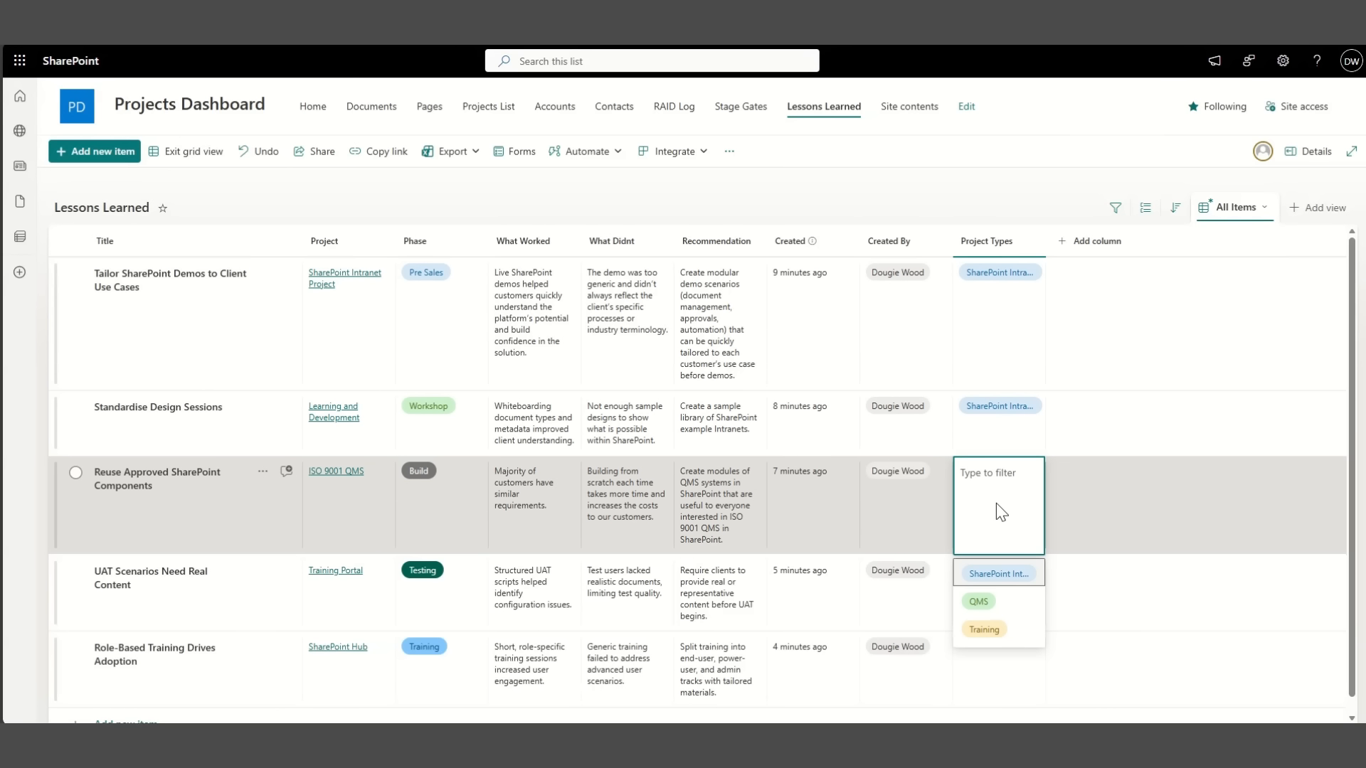
left_click(987, 598)
left_click(991, 601)
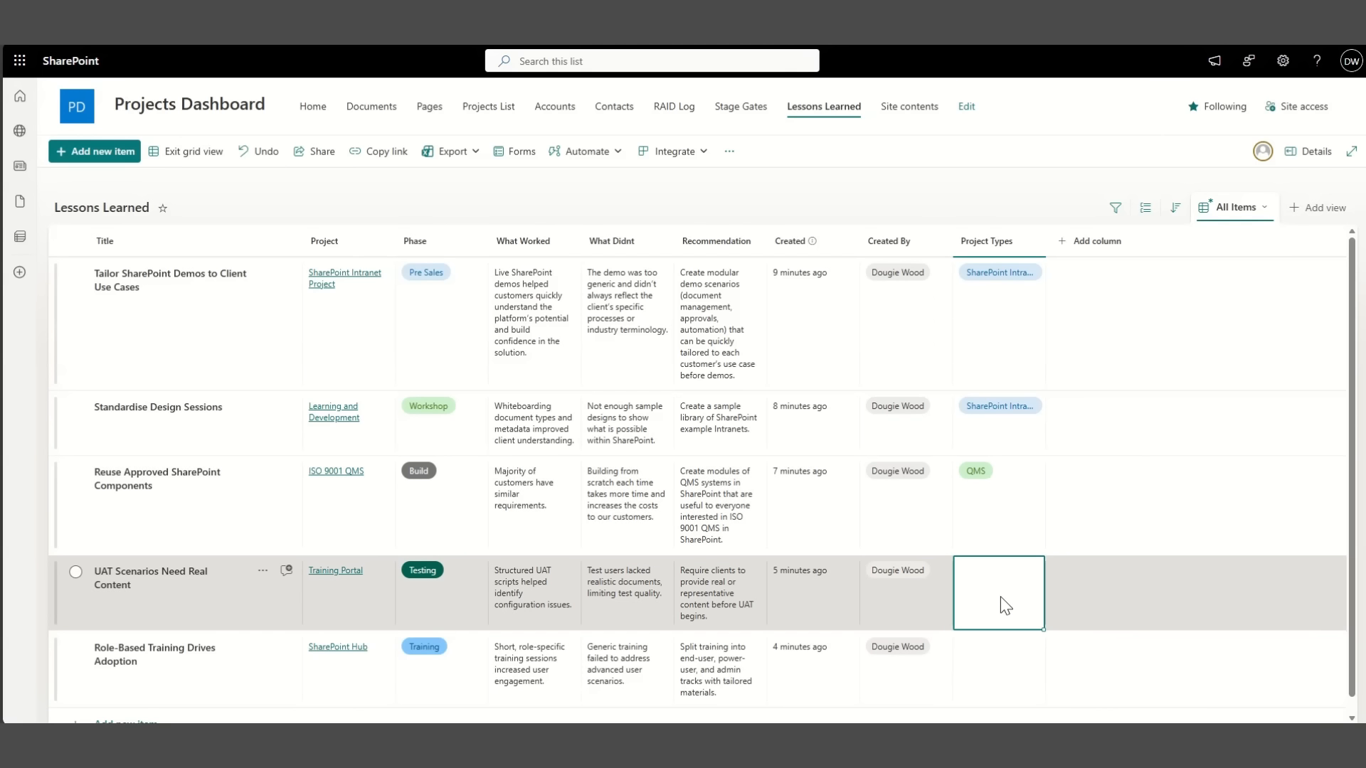
left_click(987, 535)
Set Project Types to SharePoint Intranet for Role-Based Training Drives Adoption and leave grid editing
left_click(993, 667)
left_click(993, 667)
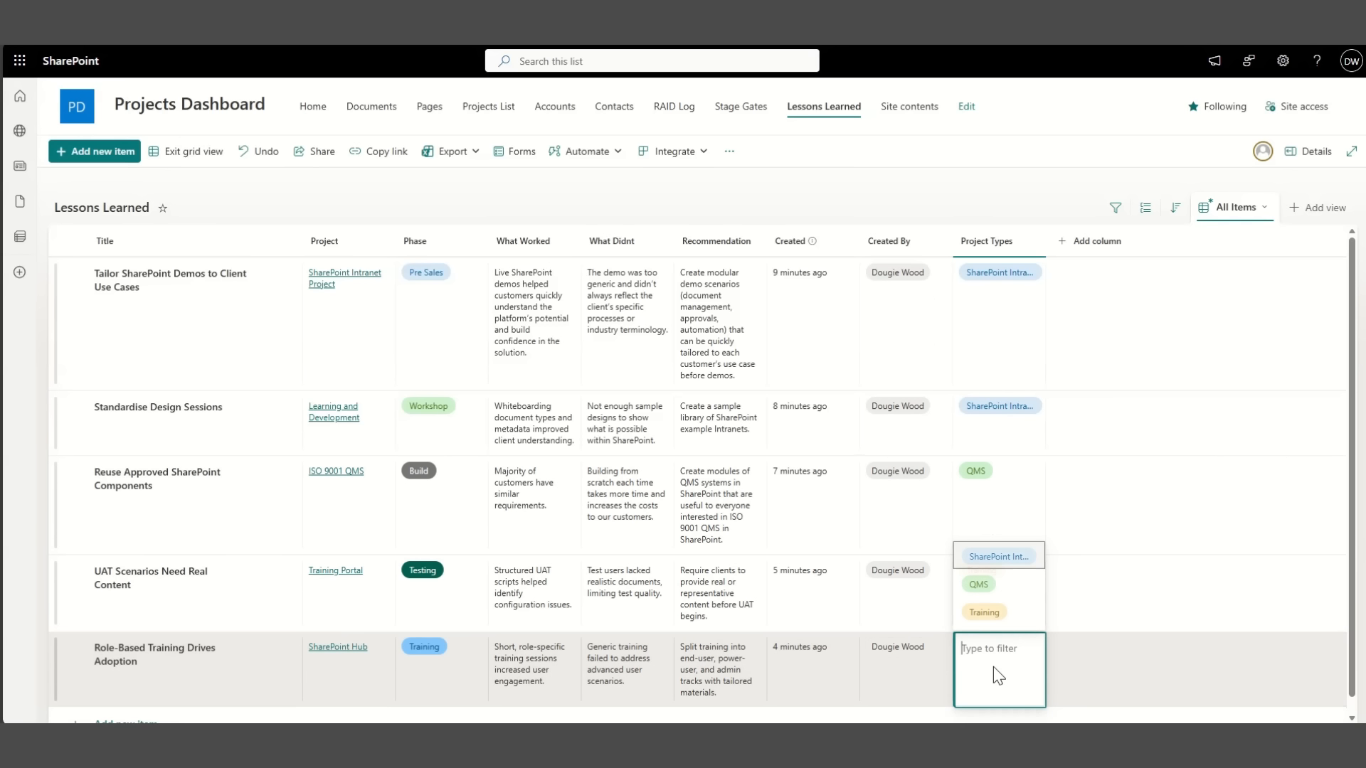
left_click(997, 554)
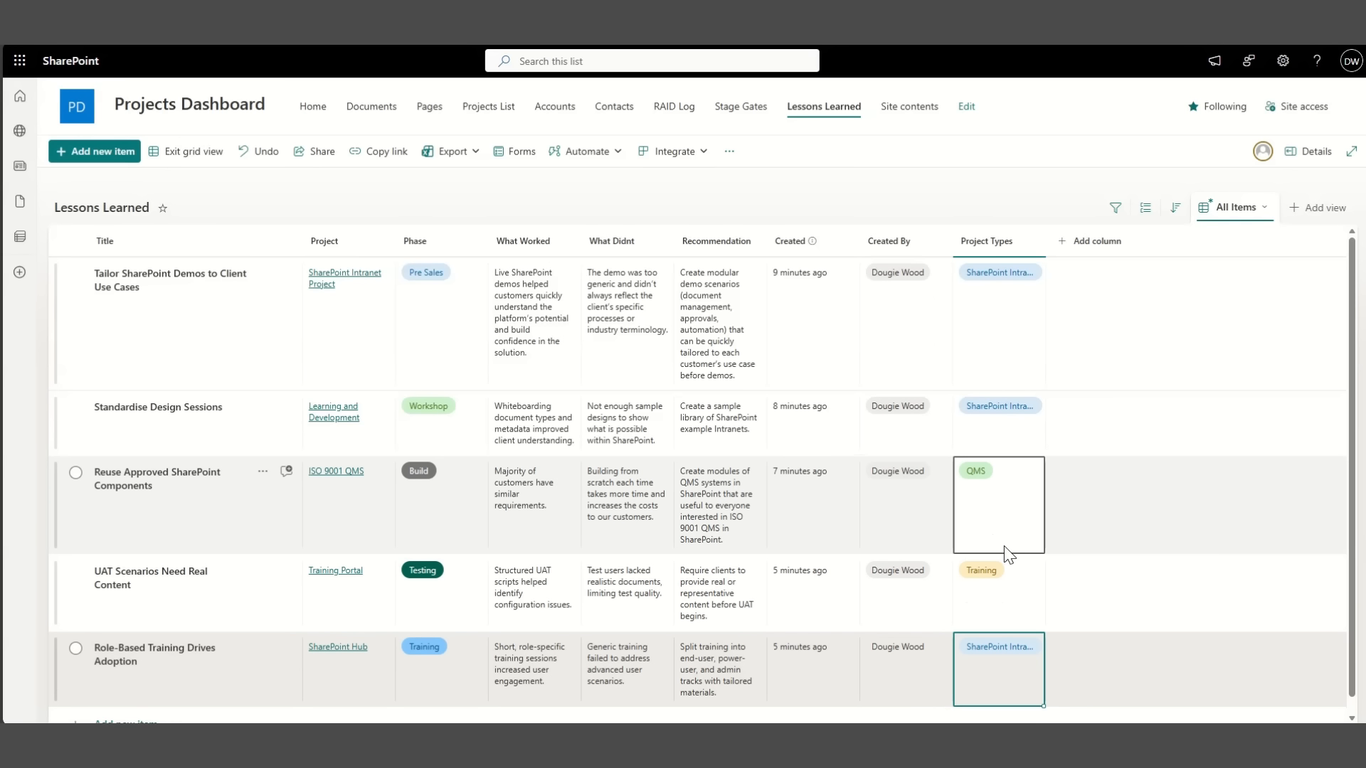
left_click(187, 152)
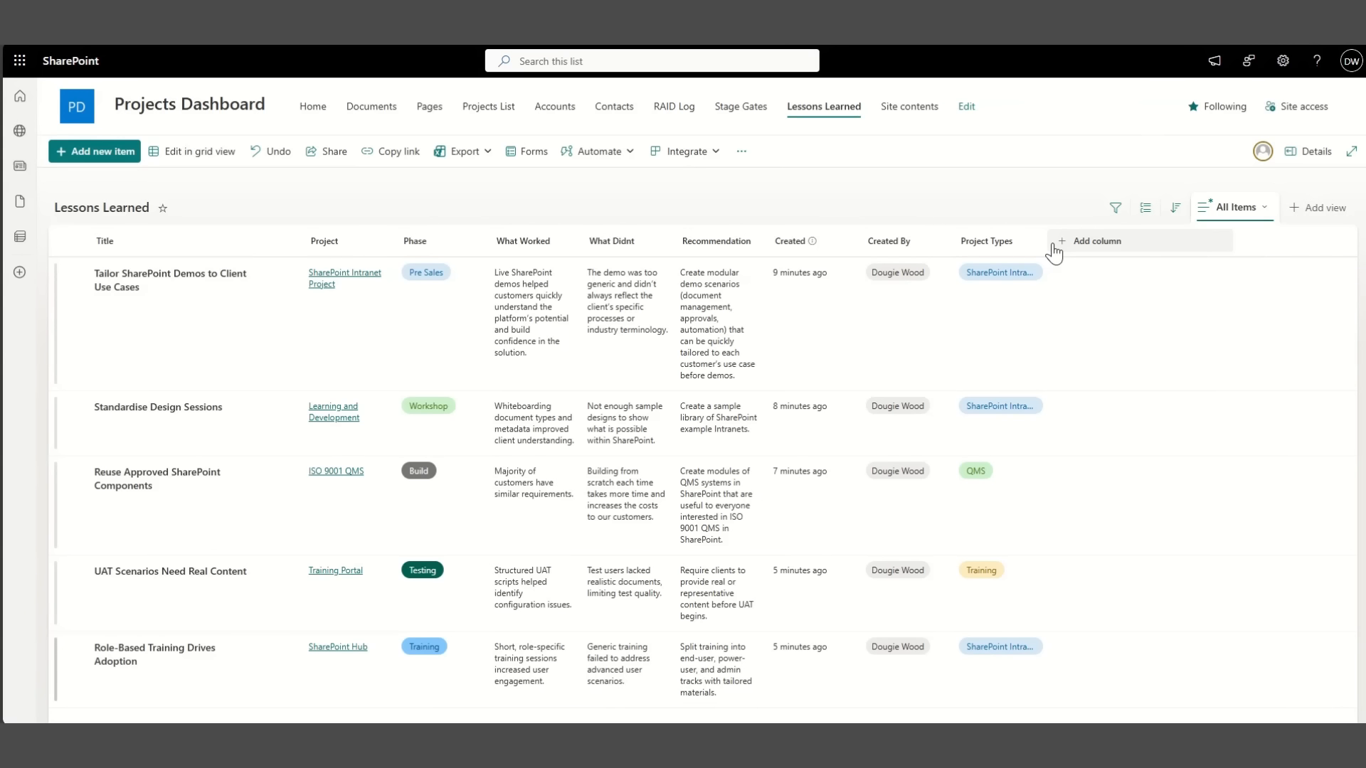
Widen the Project Types column to fit its labels and filter the list by SharePoint Intranet
left_click_drag(1045, 242, 1096, 242)
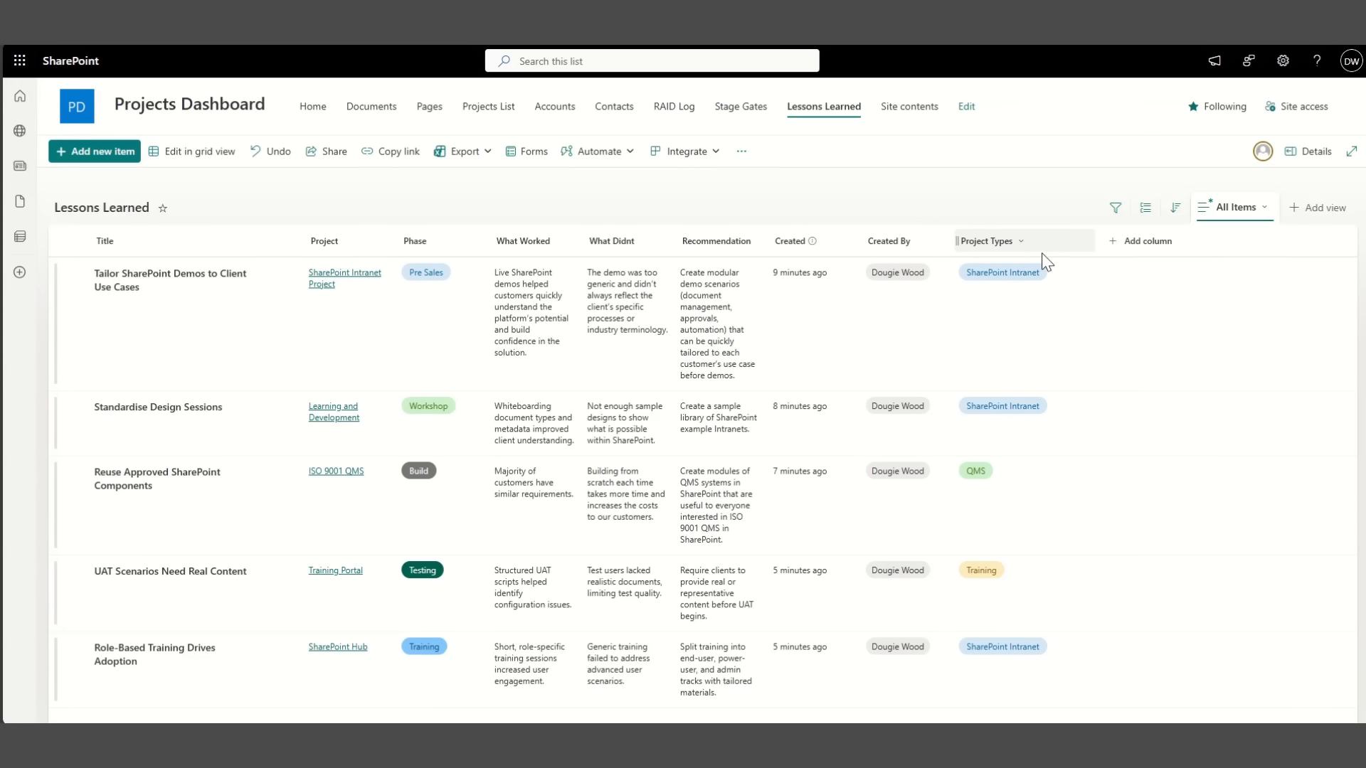
left_click(1024, 244)
left_click(1022, 320)
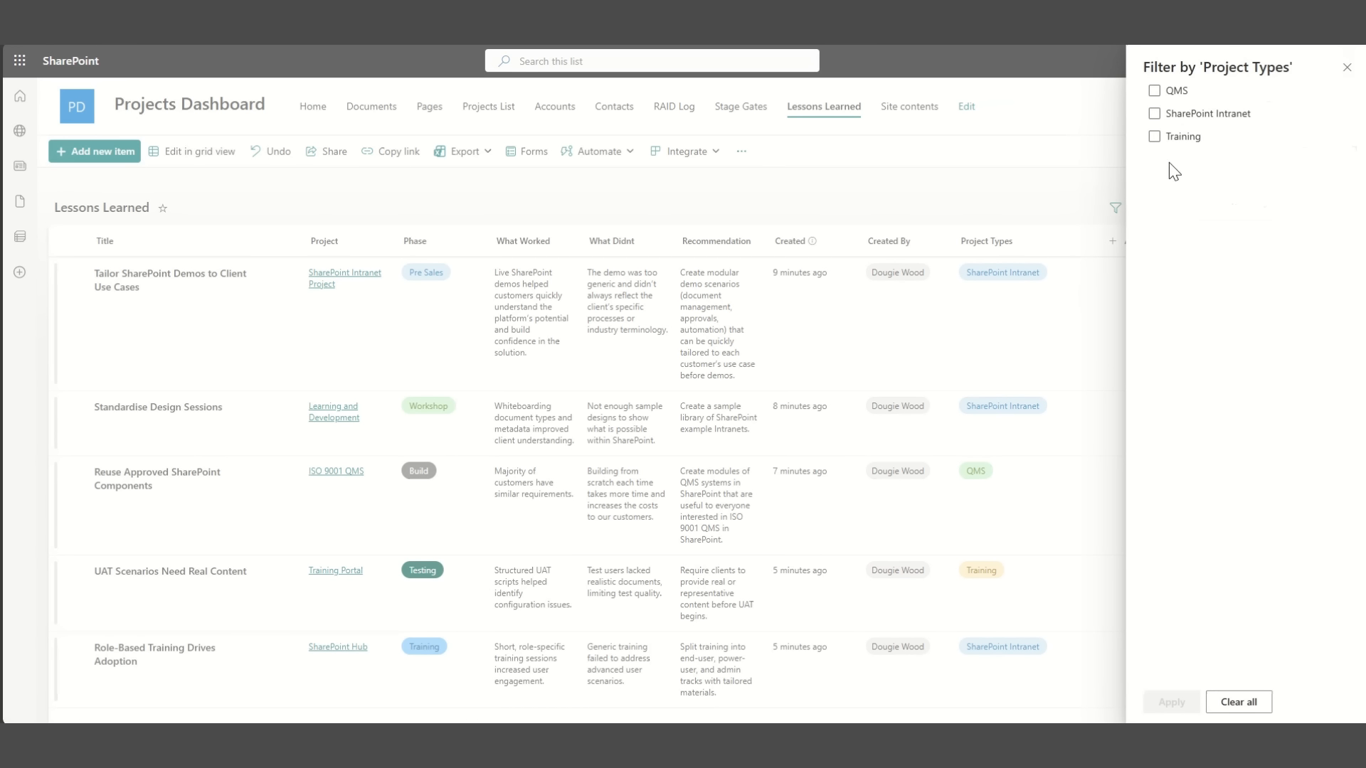
left_click(1185, 116)
left_click(1171, 702)
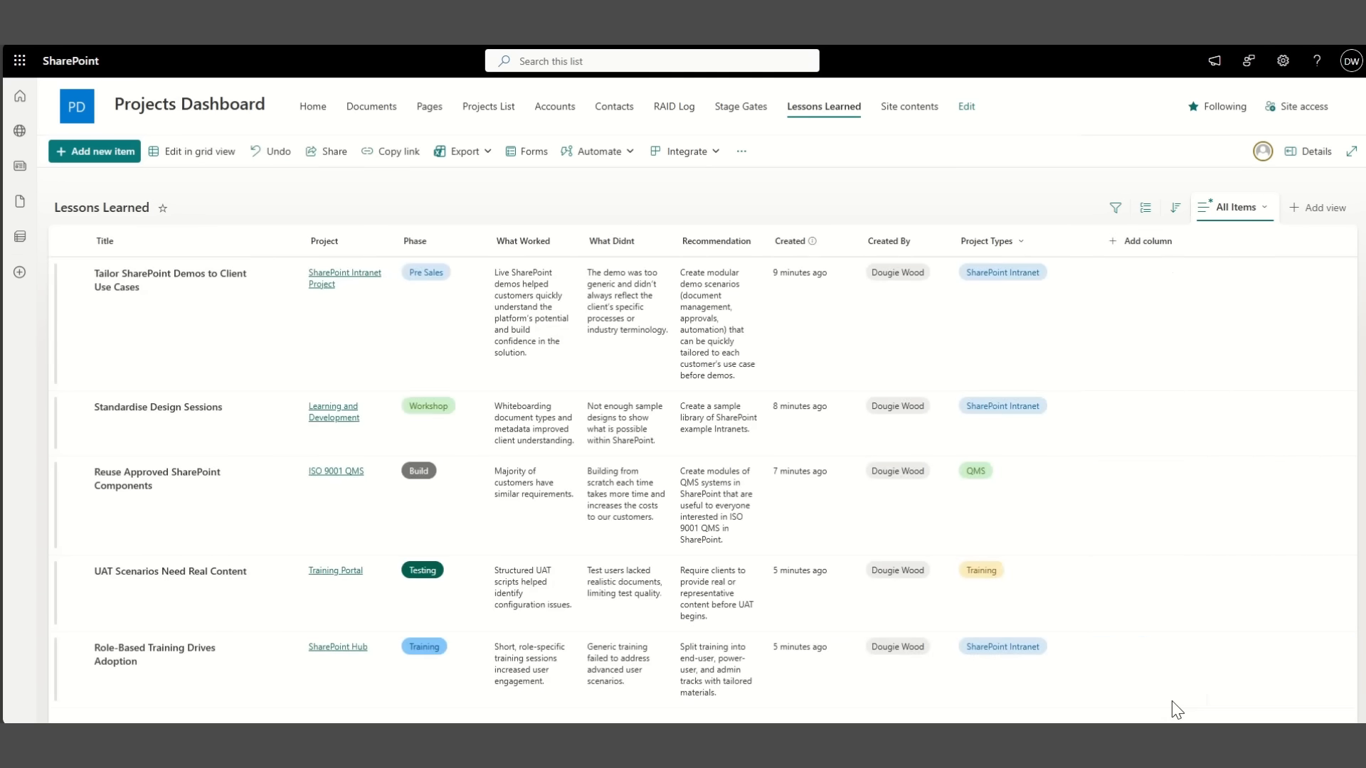